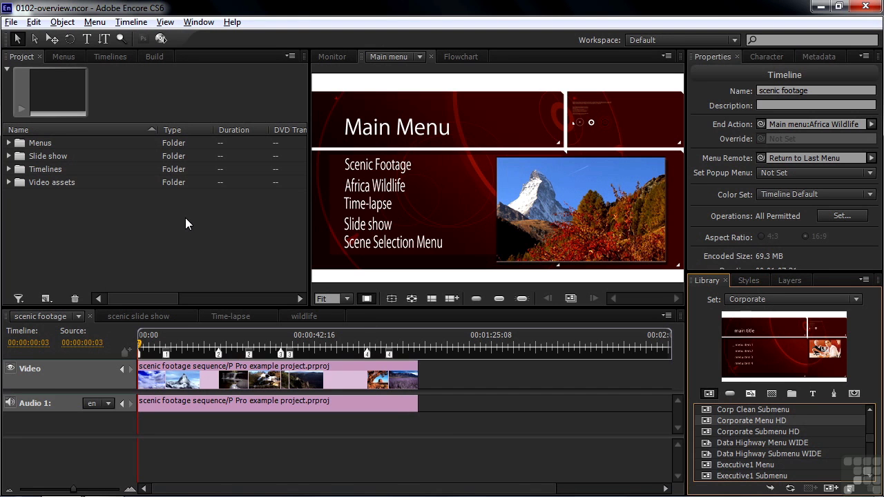
Expand the Video assets and Slide show folders and open the scenic slide show's slides and music.
click(8, 182)
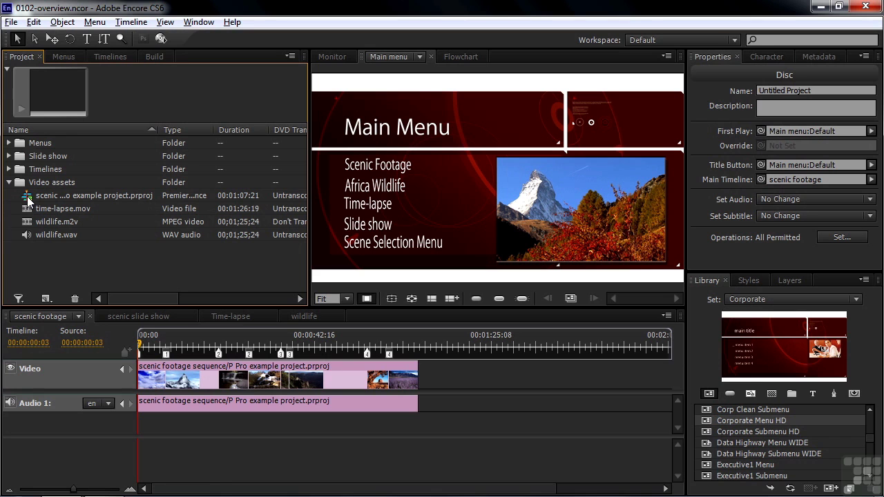
click(9, 156)
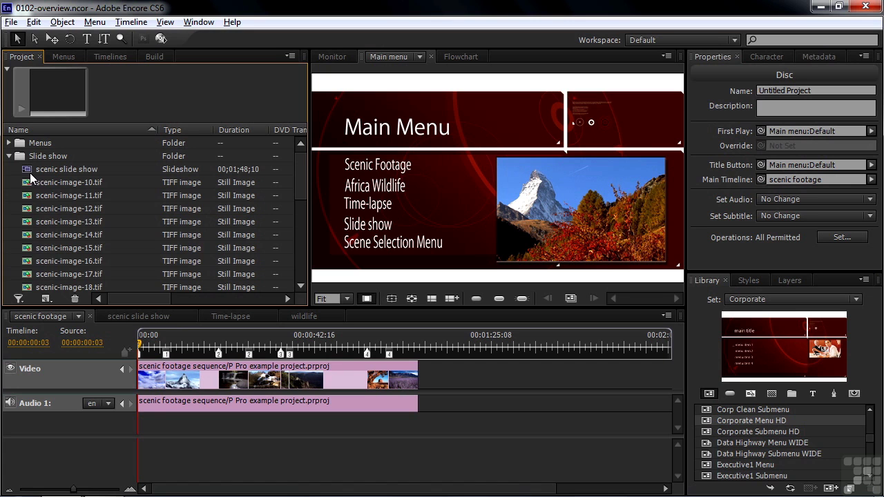
click(120, 316)
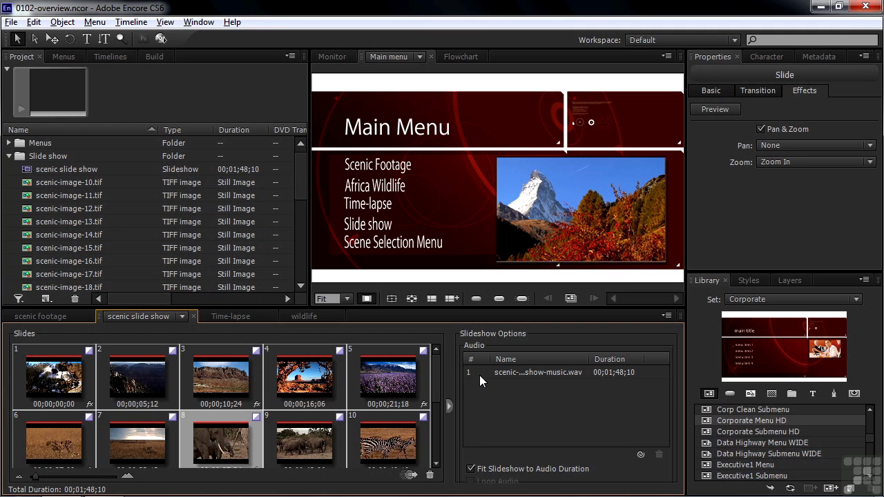
click(9, 156)
Expand Timelines, switch to the scenic footage timeline and select its Chapter 2 marker.
click(9, 183)
click(9, 169)
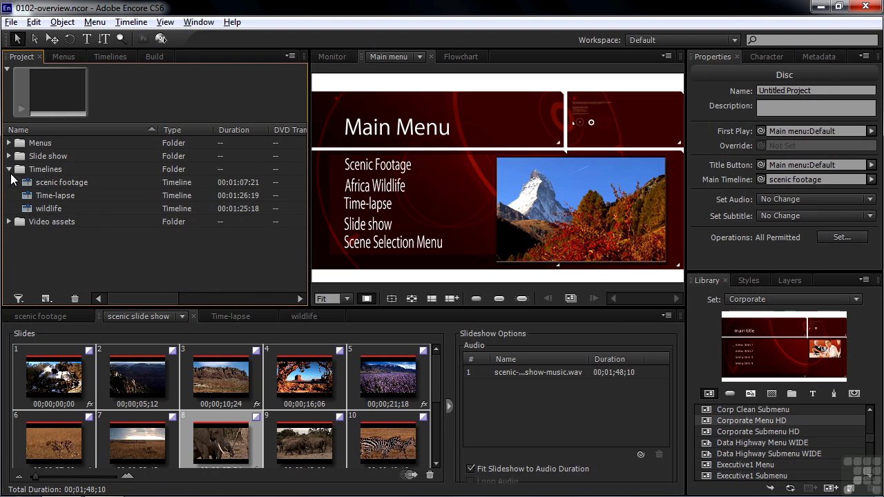
click(44, 316)
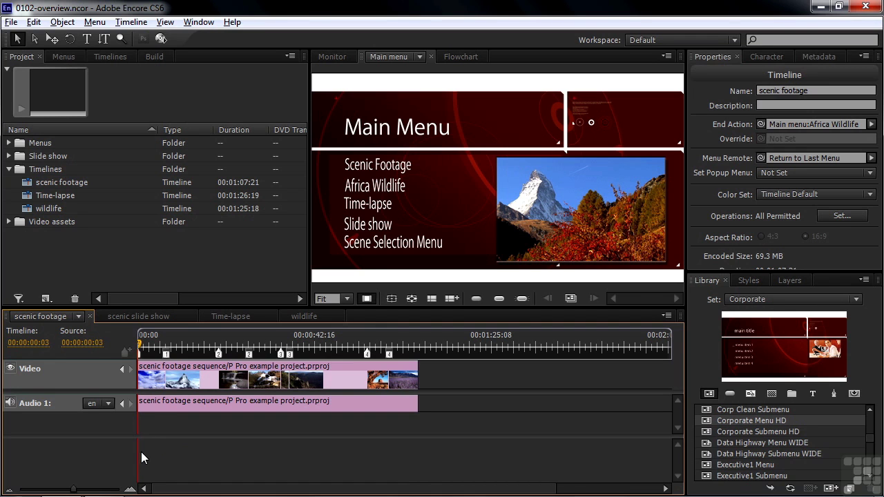
click(219, 352)
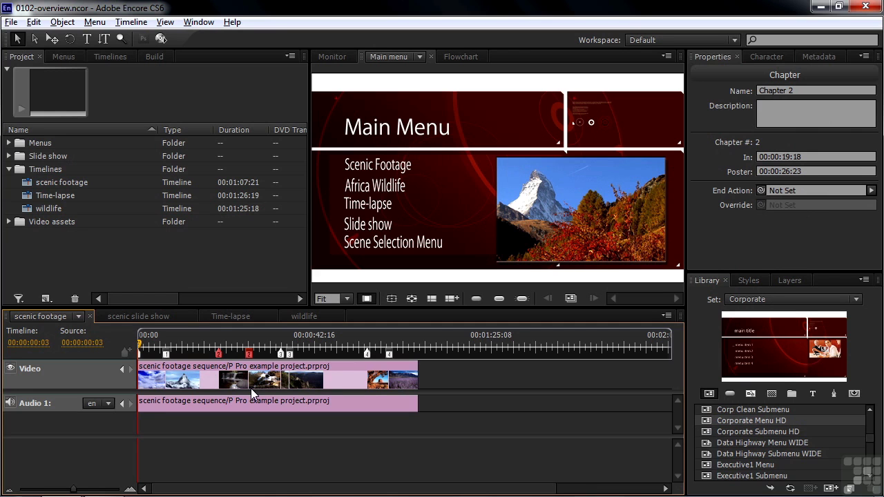
Expand the Menus folder and show the Scene selection menu in the monitor.
click(9, 143)
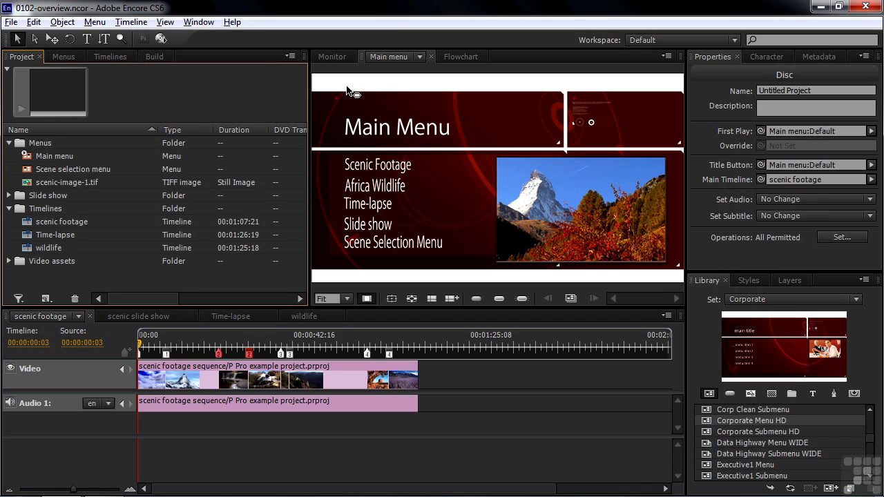
click(419, 57)
click(425, 108)
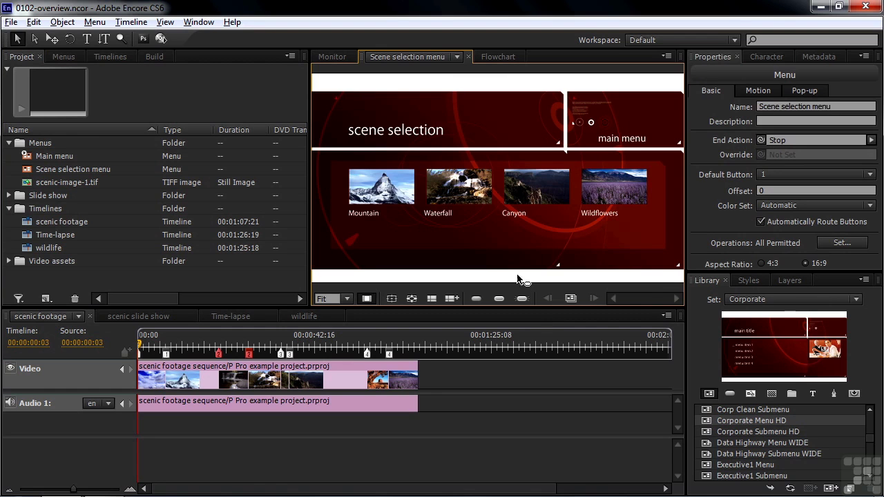
Switch the monitor to the Main menu and preview the Corporate Submenu HD library template.
click(715, 419)
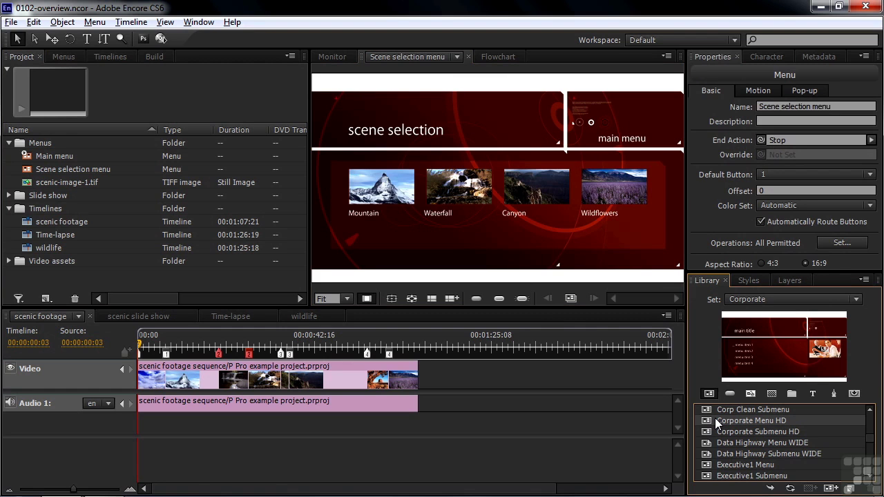
click(457, 57)
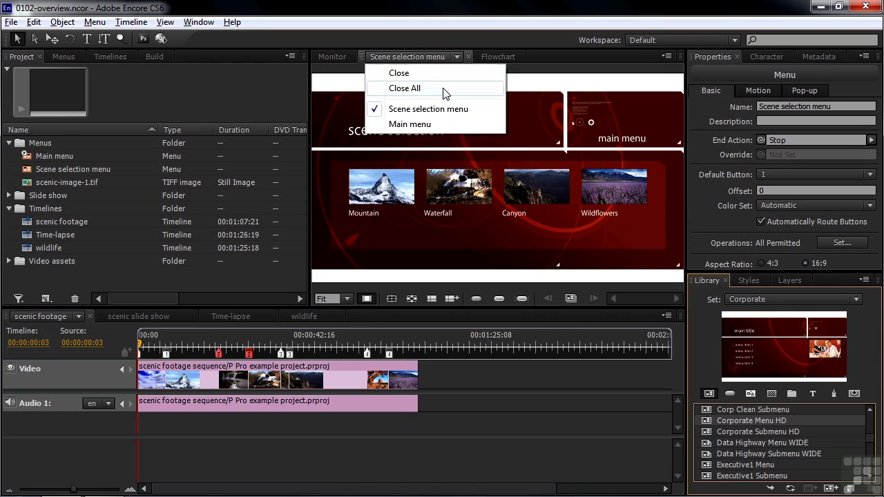
click(410, 125)
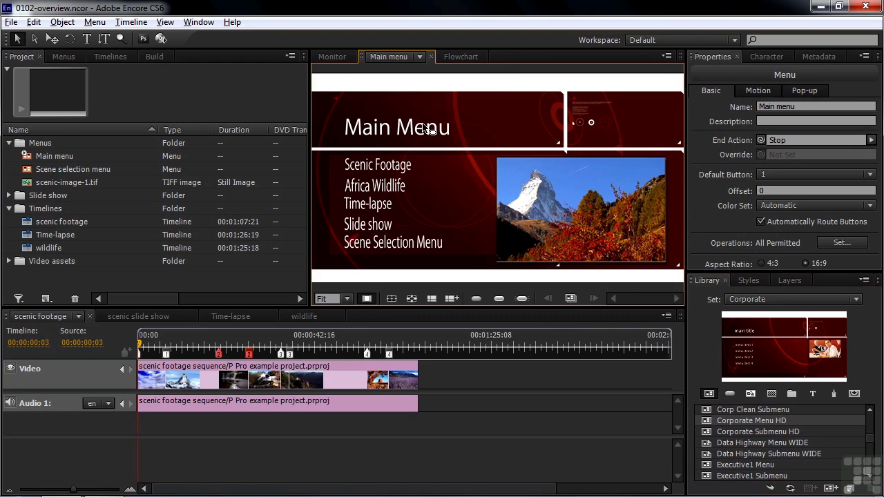
click(733, 431)
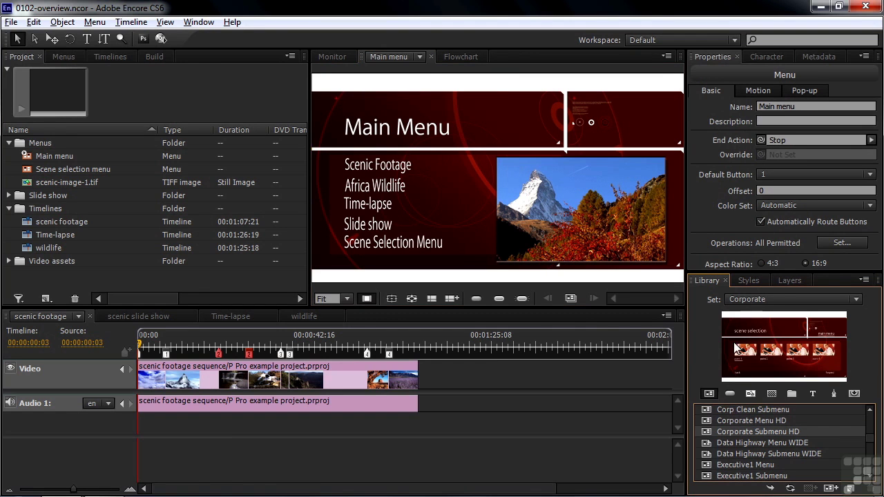
Return to the Scene selection menu and link the Chapter 2 marker to the Waterfall button.
click(419, 57)
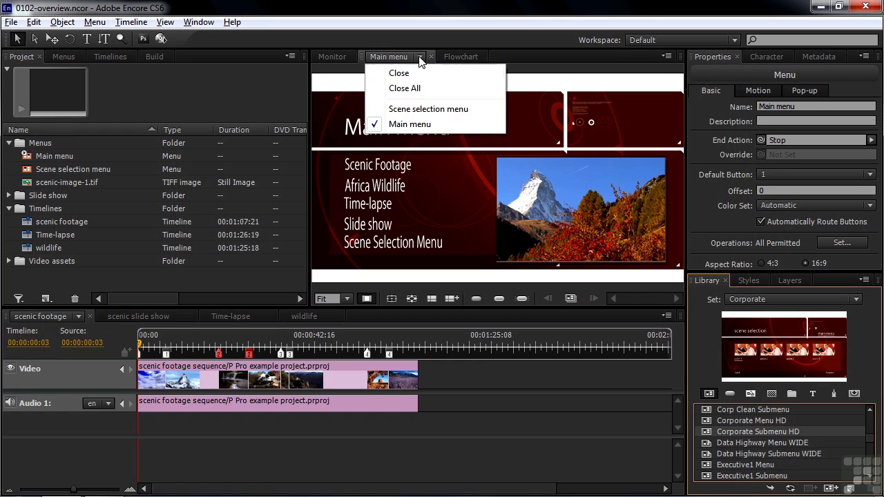
click(421, 109)
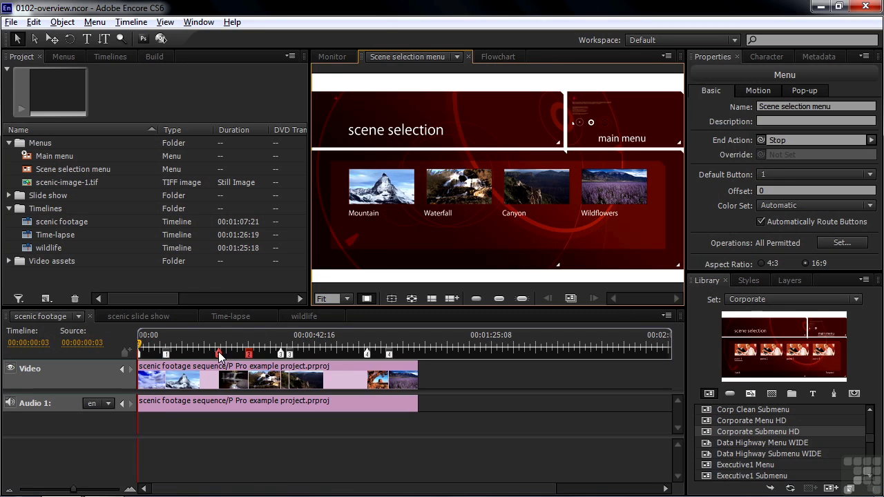
drag(218, 352, 429, 183)
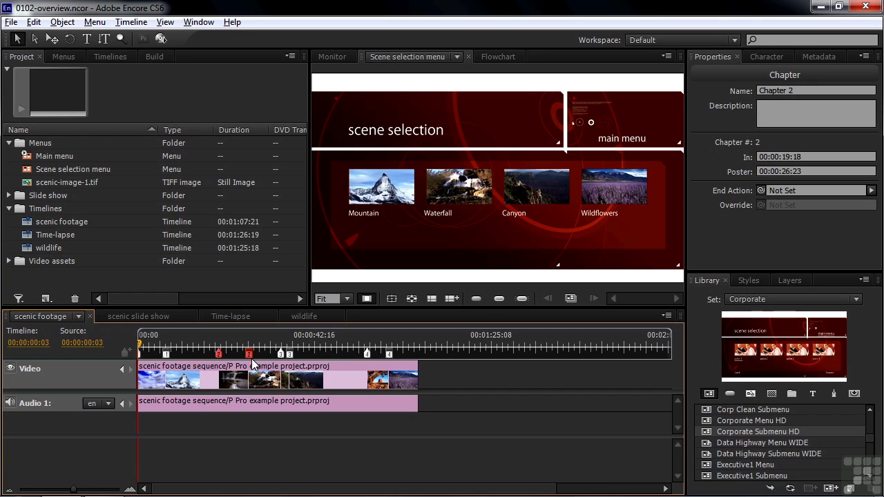
Show the Main menu and link the scenic footage timeline to its Scenic Footage button.
click(457, 57)
click(420, 126)
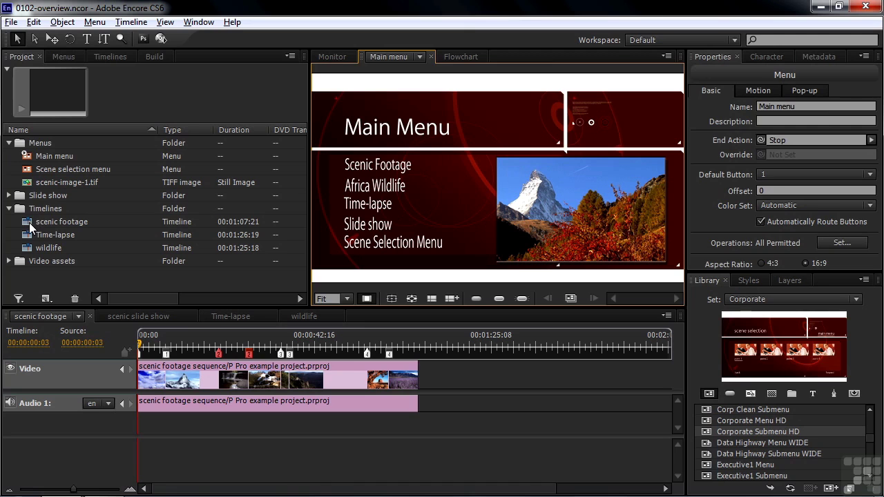
drag(29, 222, 32, 241)
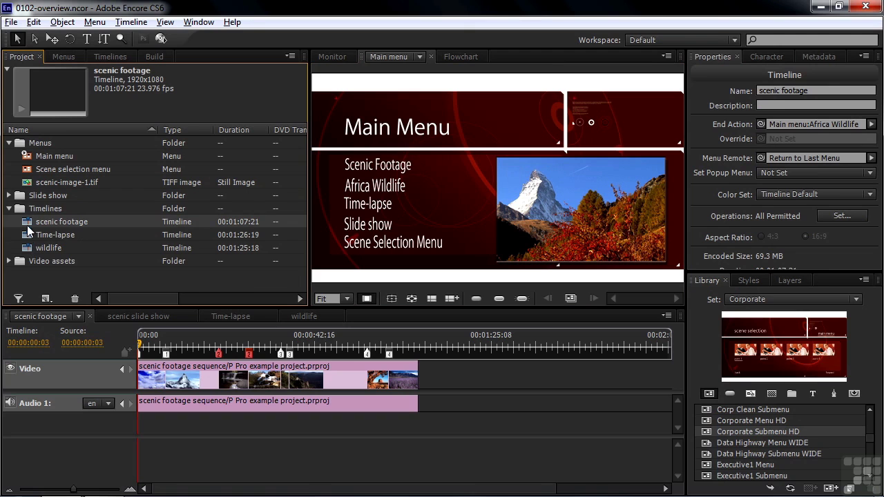
click(9, 196)
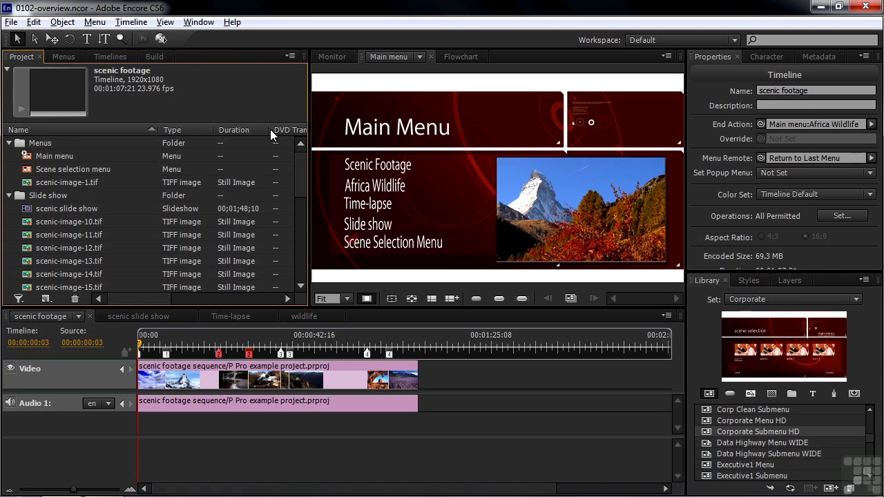
Preview the project, playing Scenic Footage then Africa Wildlife, ending each back at the Main Menu.
click(160, 38)
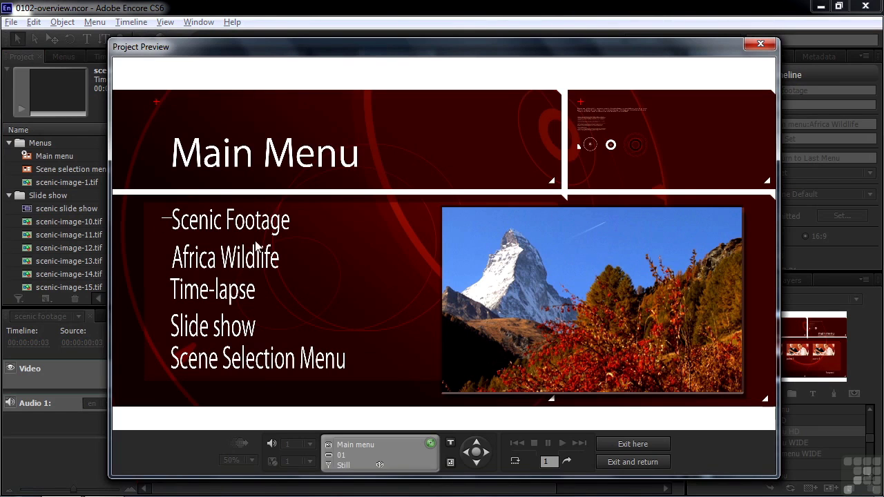
click(476, 460)
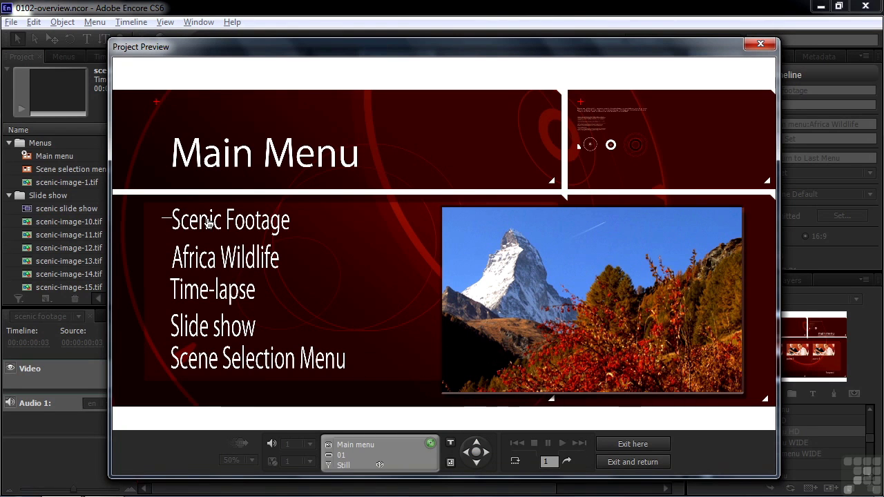
click(208, 222)
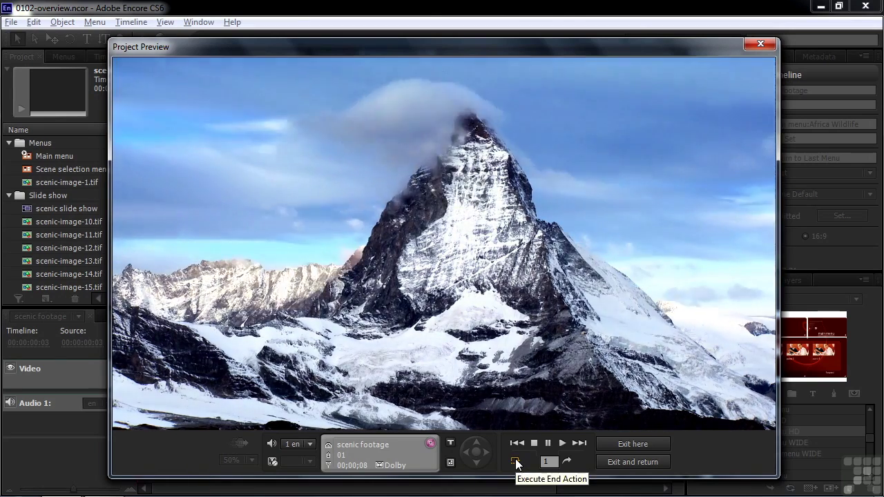
click(516, 461)
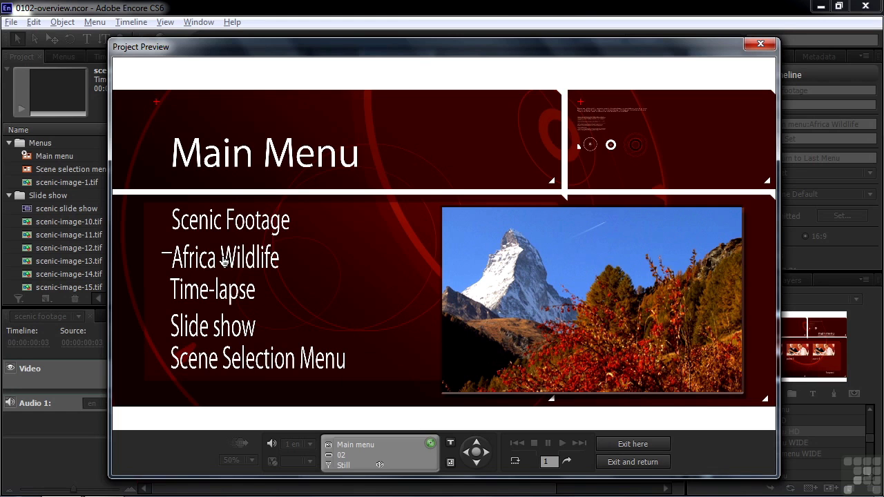
click(219, 261)
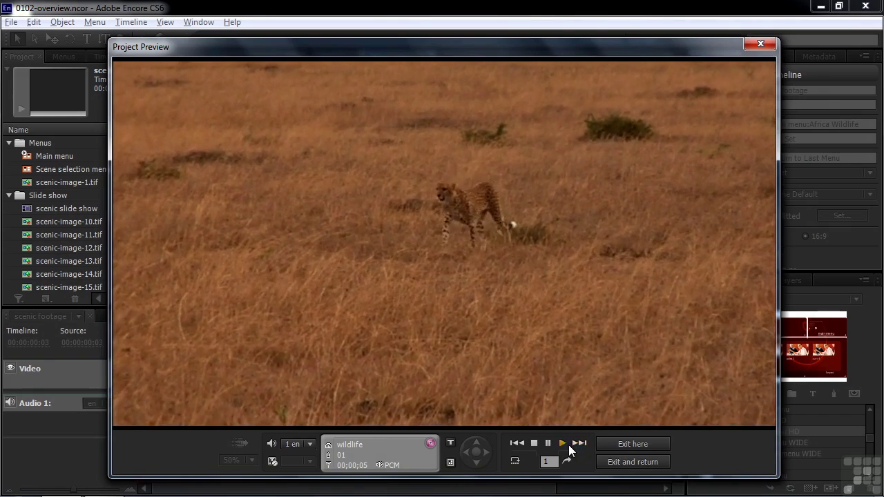
click(515, 461)
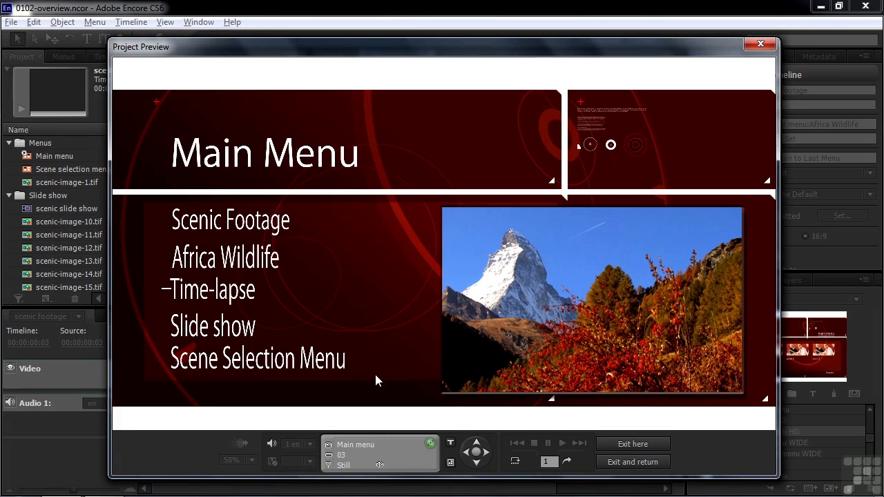
Play Time-lapse and the slide show back to the Main Menu, then open Scene Selection Menu.
click(197, 295)
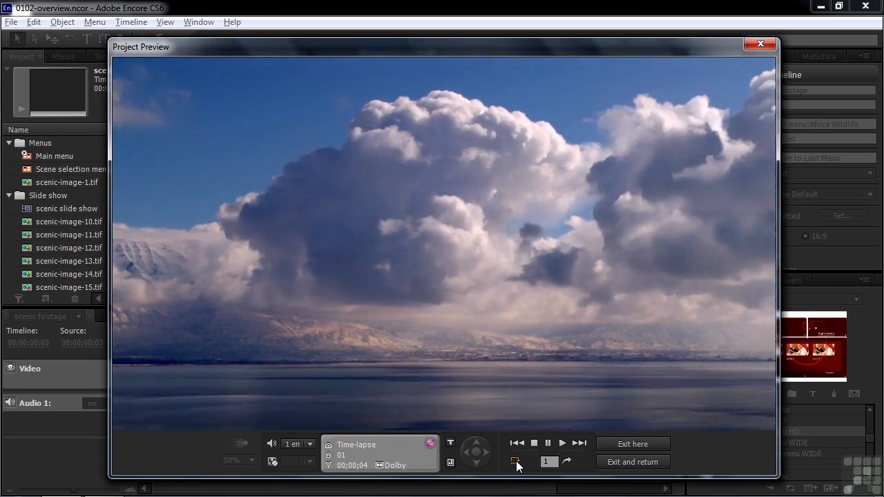
click(516, 461)
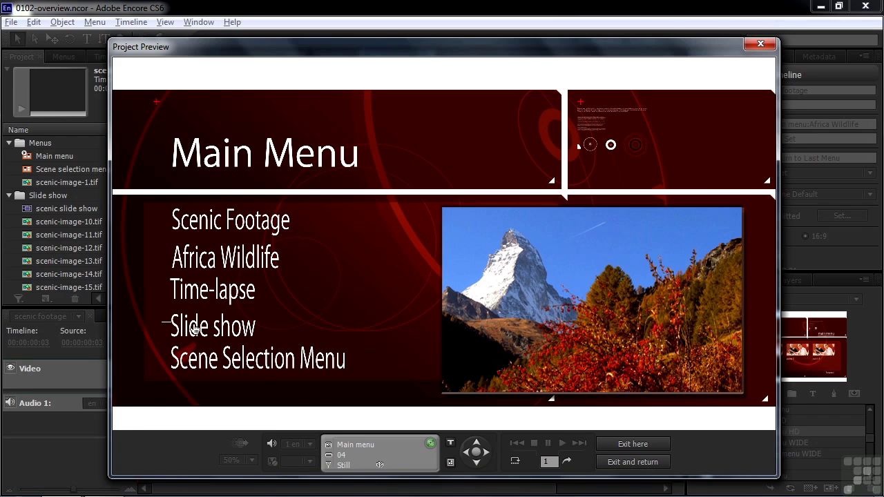
click(193, 329)
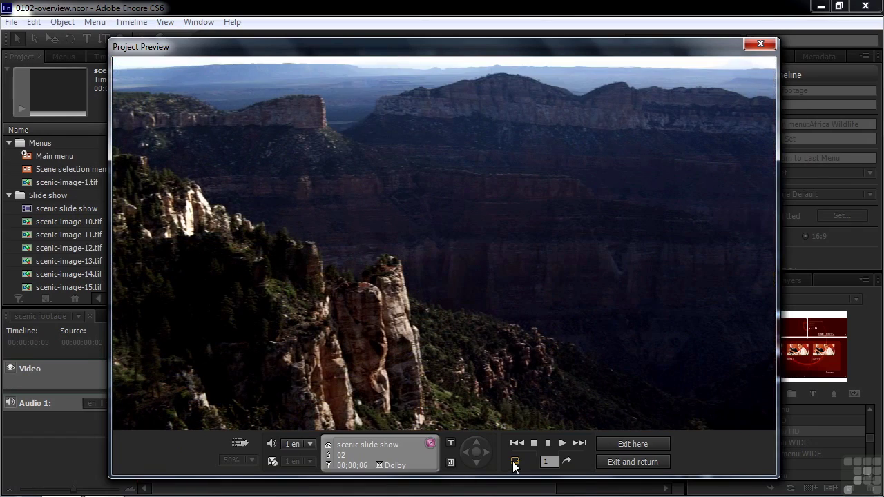
click(515, 464)
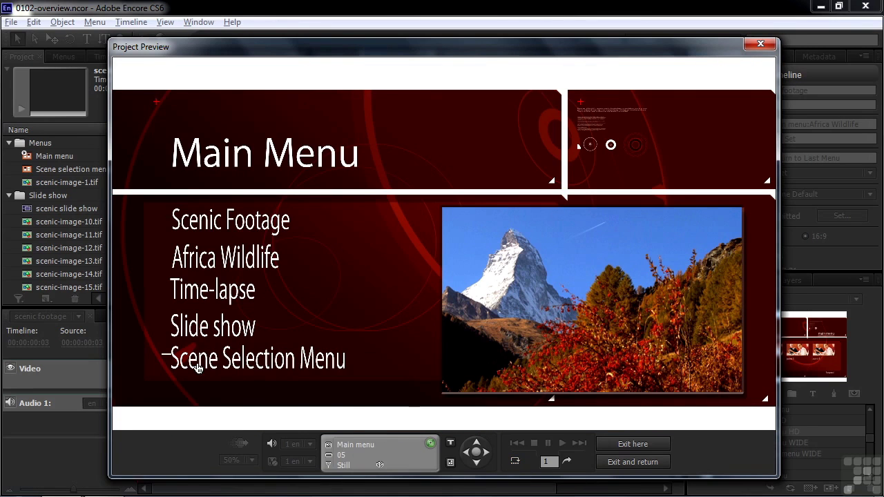
click(198, 368)
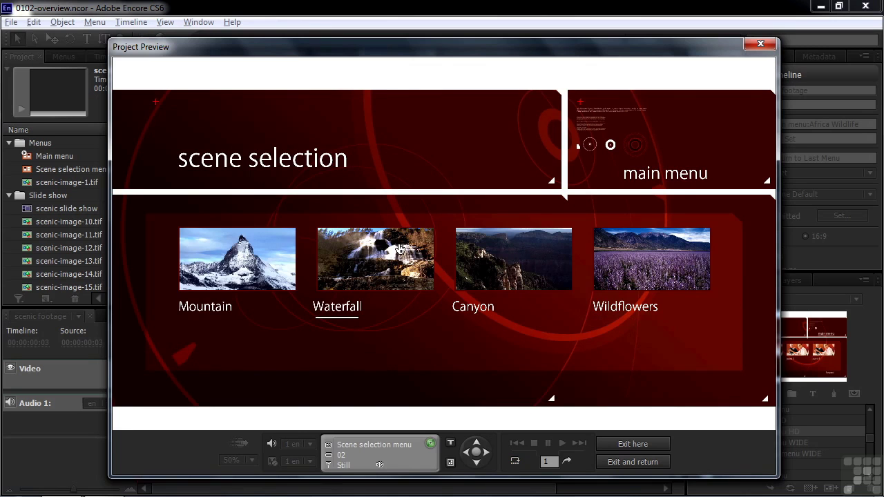
Play the Waterfall scene, go back to the main menu, exit the preview and show Build settings.
click(369, 269)
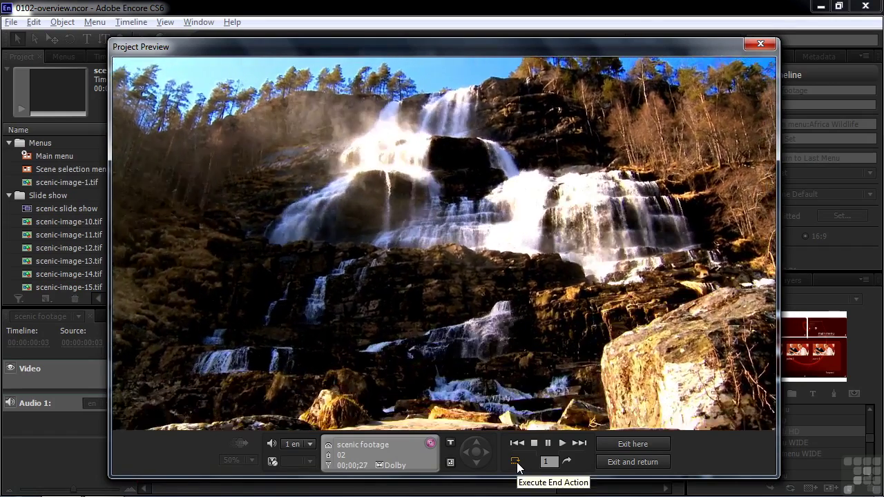
click(517, 462)
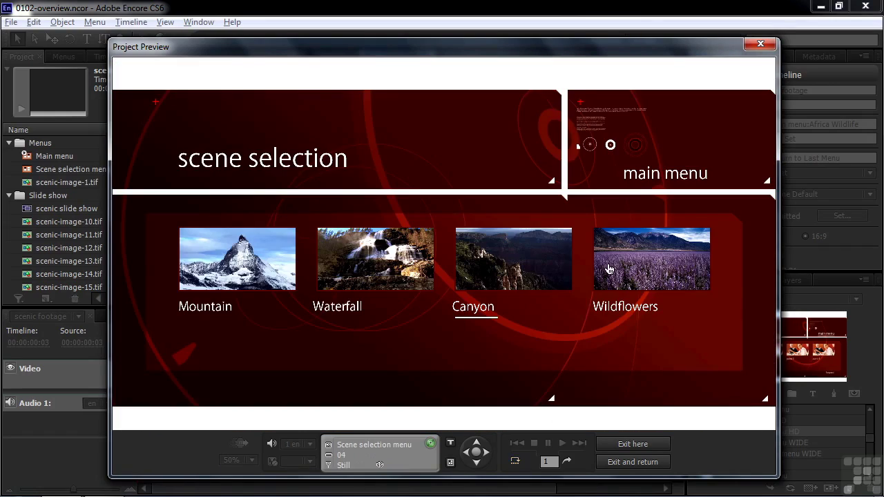
click(655, 179)
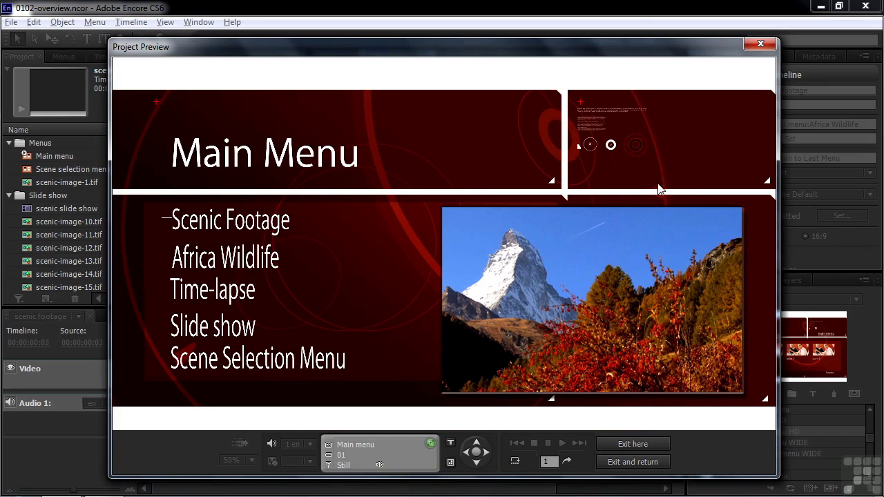
click(638, 445)
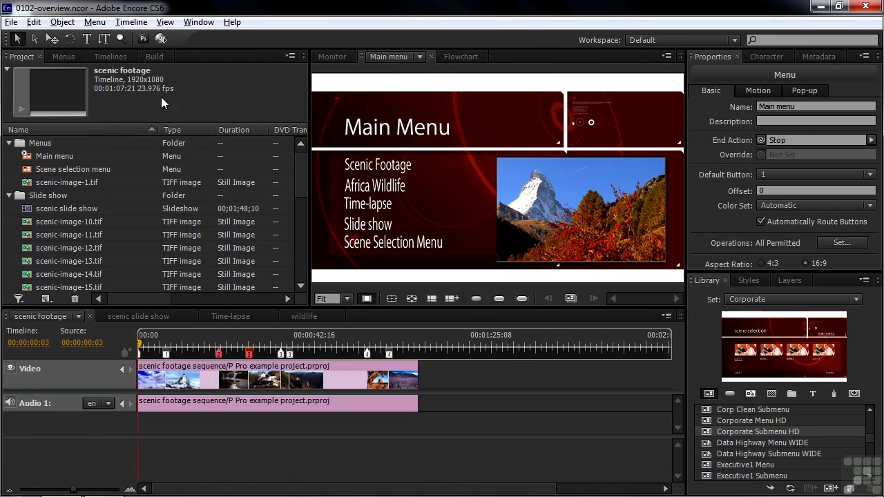
click(150, 56)
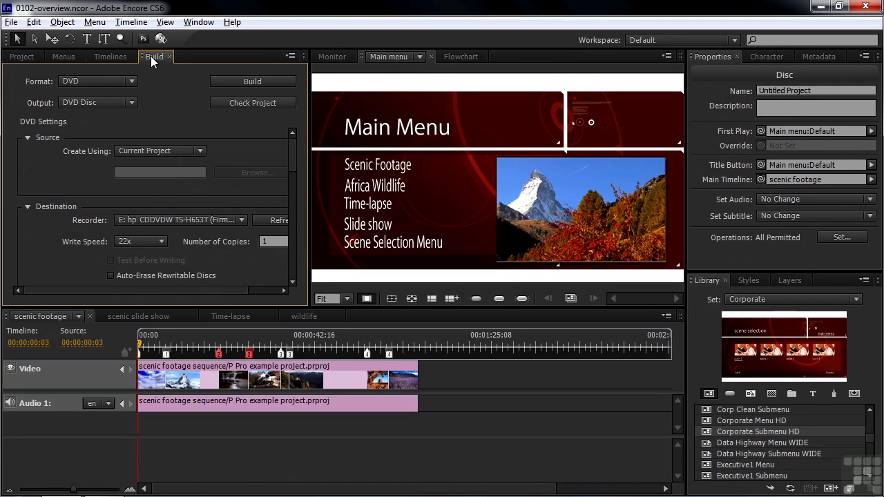
Keep DVD as the build format and display the project Flowchart of disc, menus and timelines.
click(132, 81)
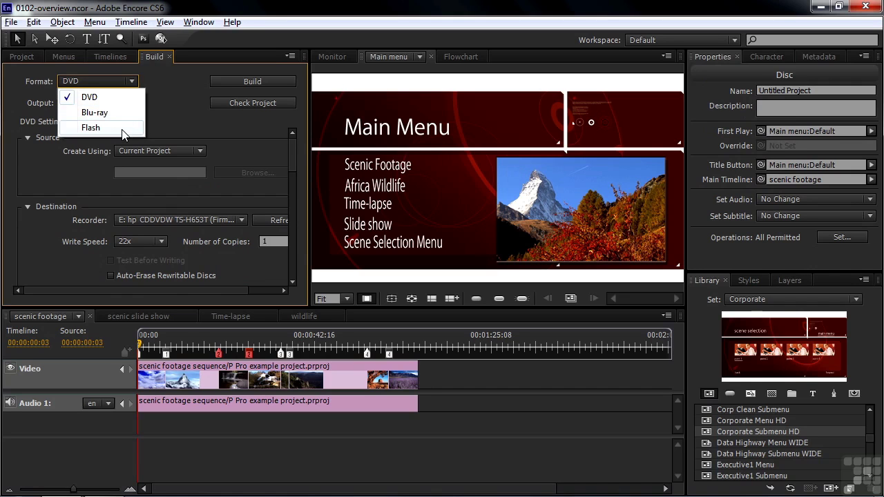
click(178, 122)
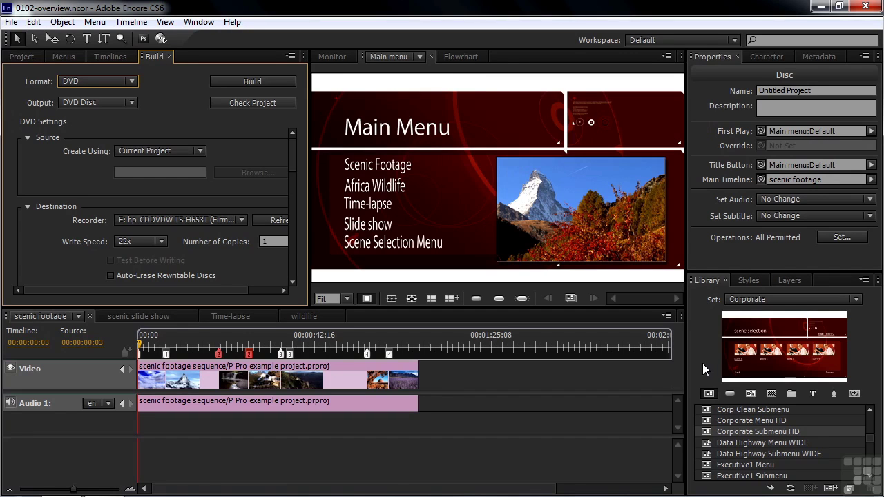
click(451, 56)
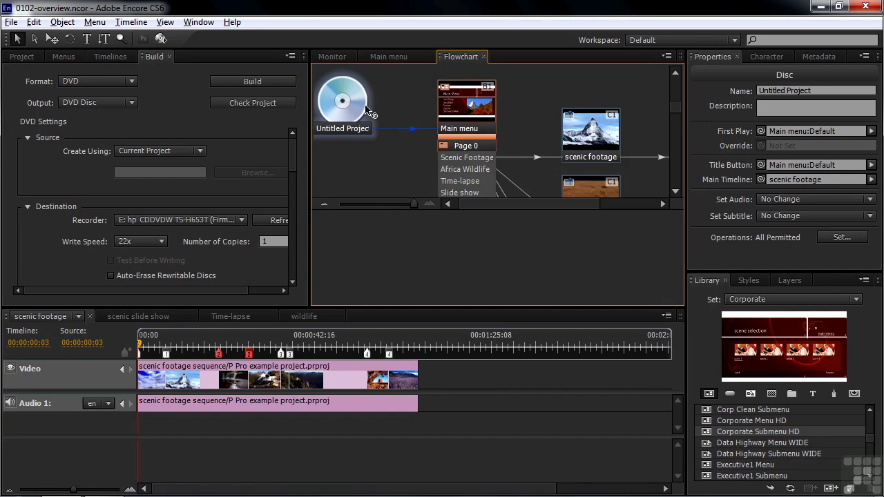